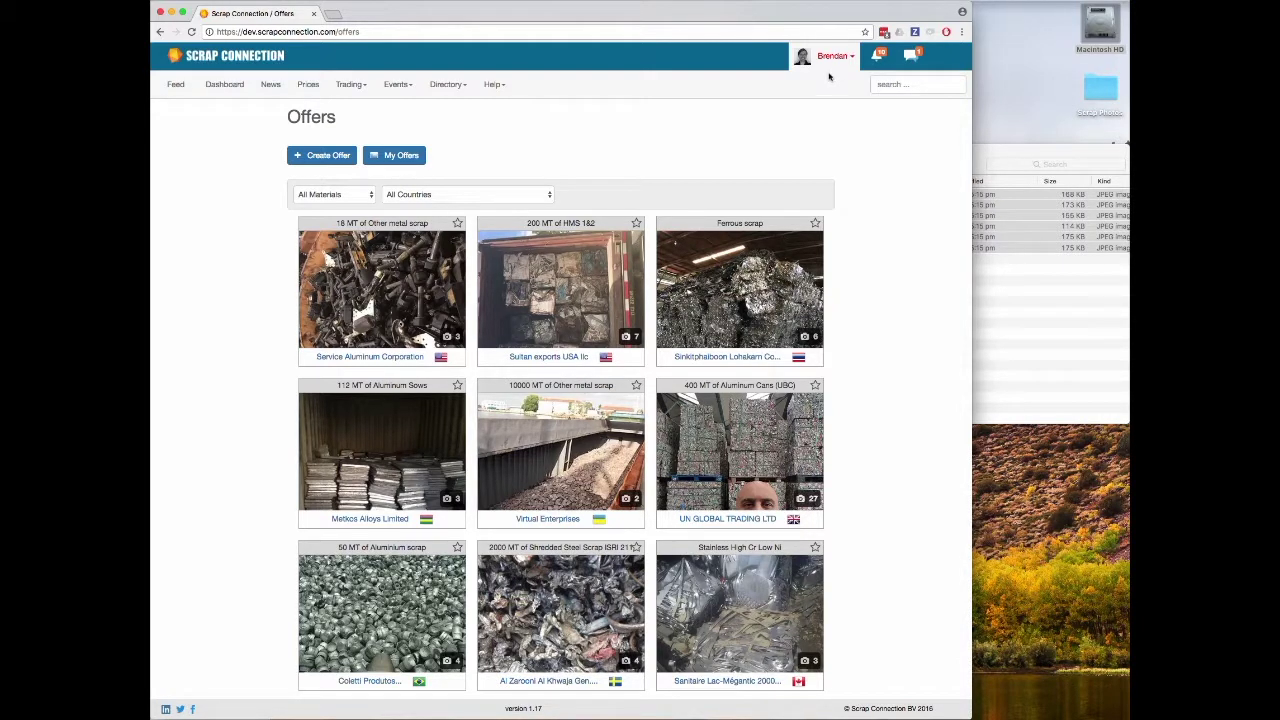
click(831, 60)
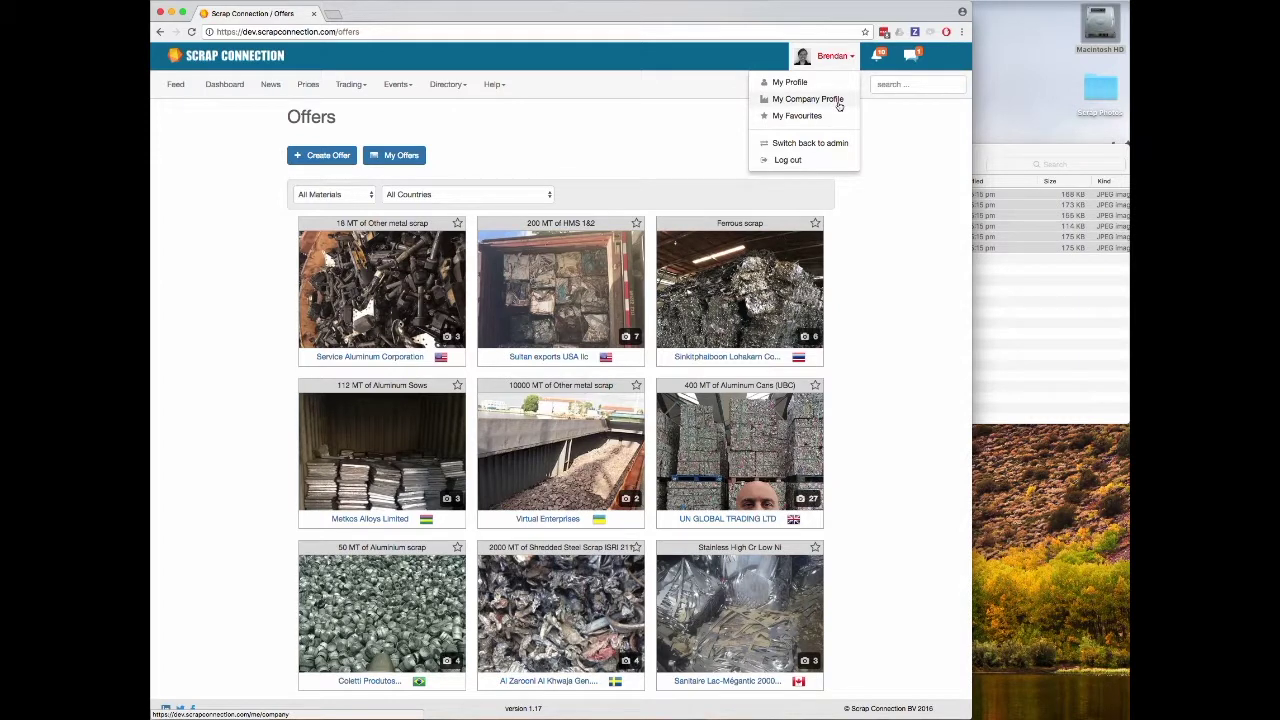
click(826, 62)
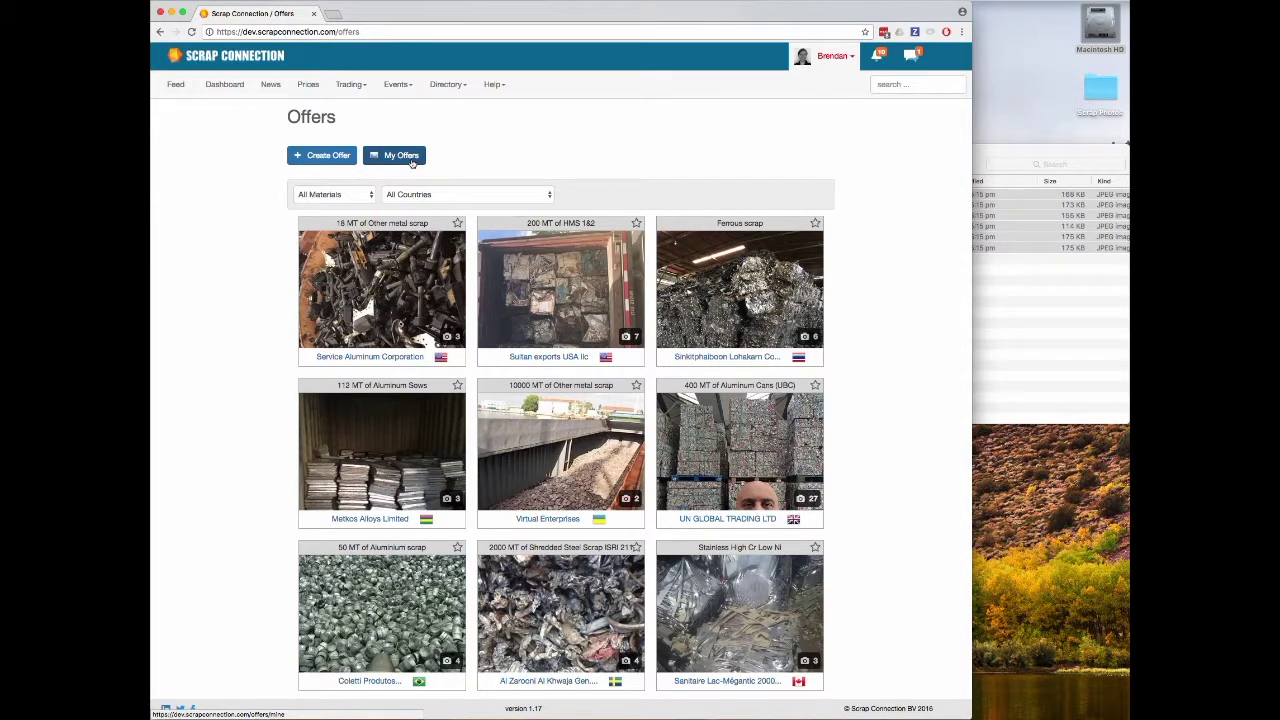
Create a new offer of the Available Now type and proceed to its availability settings
click(334, 160)
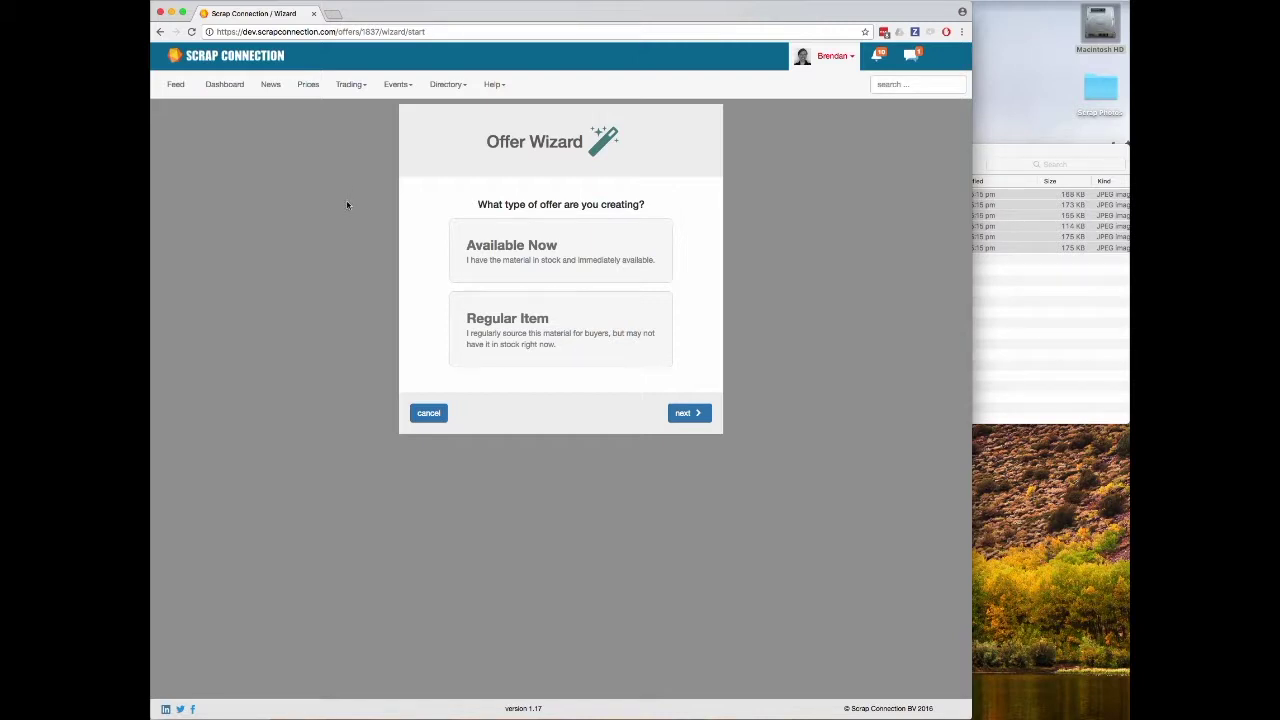
click(457, 330)
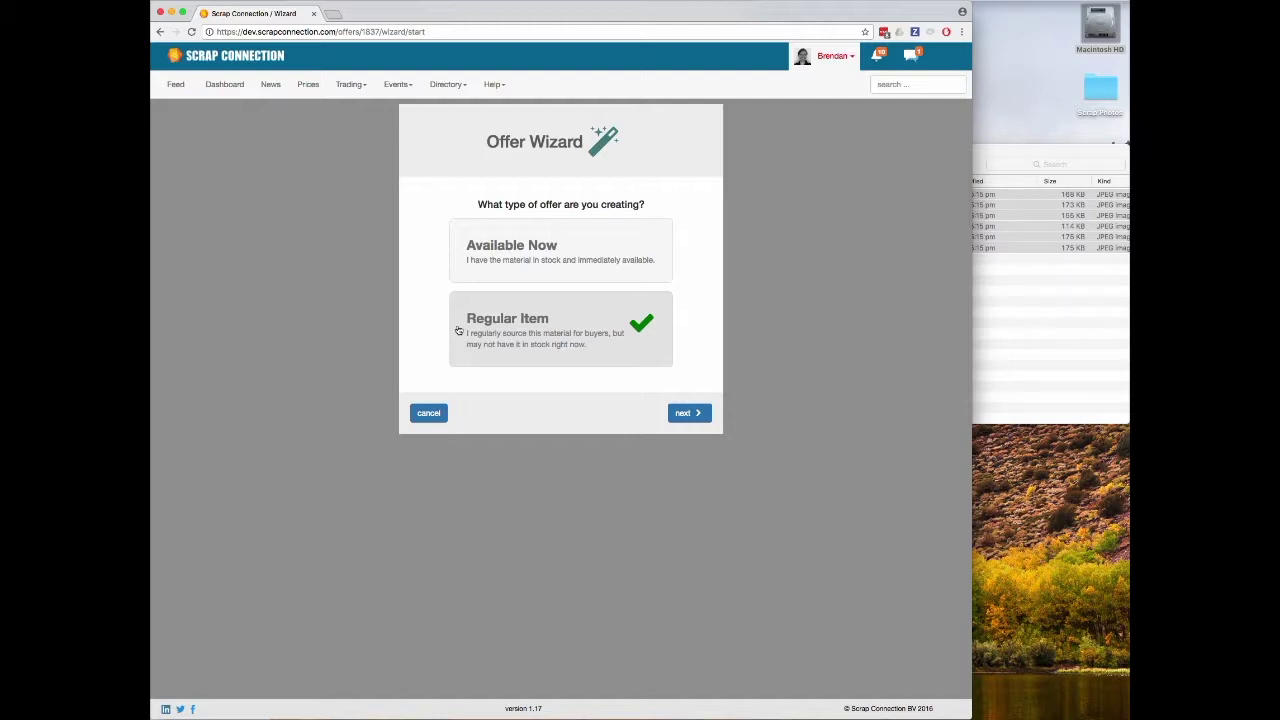
click(459, 255)
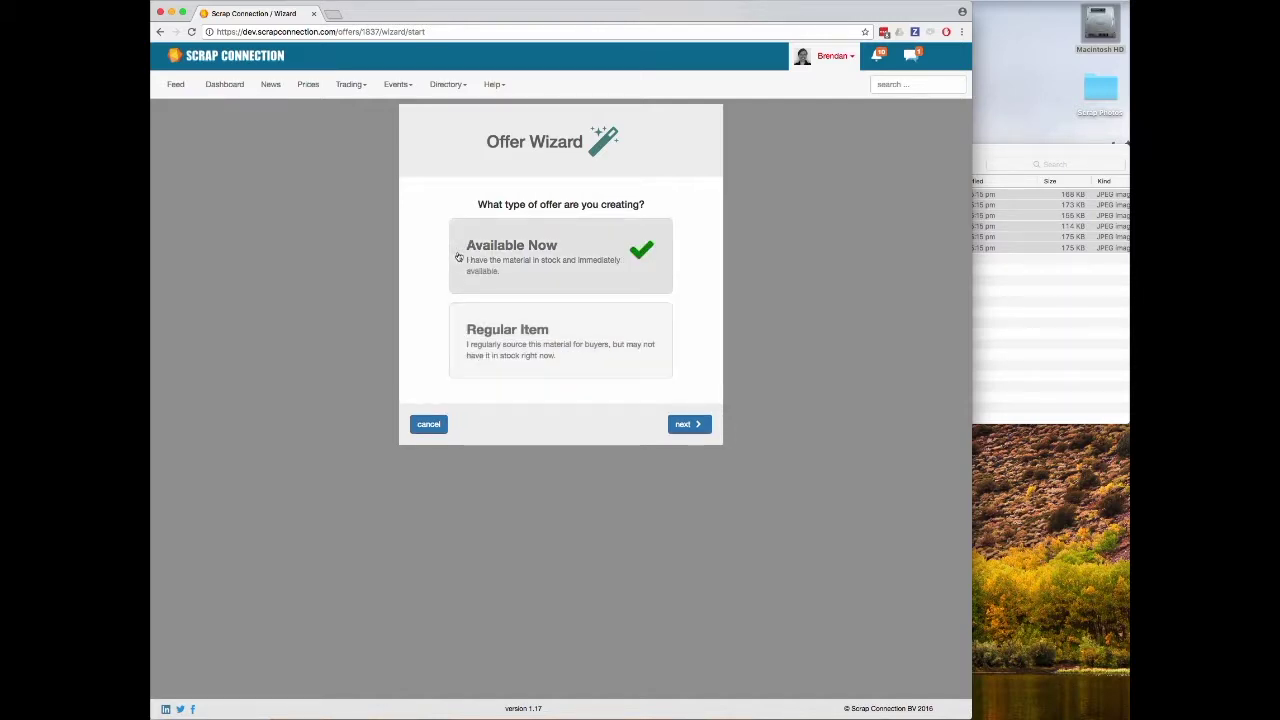
click(687, 428)
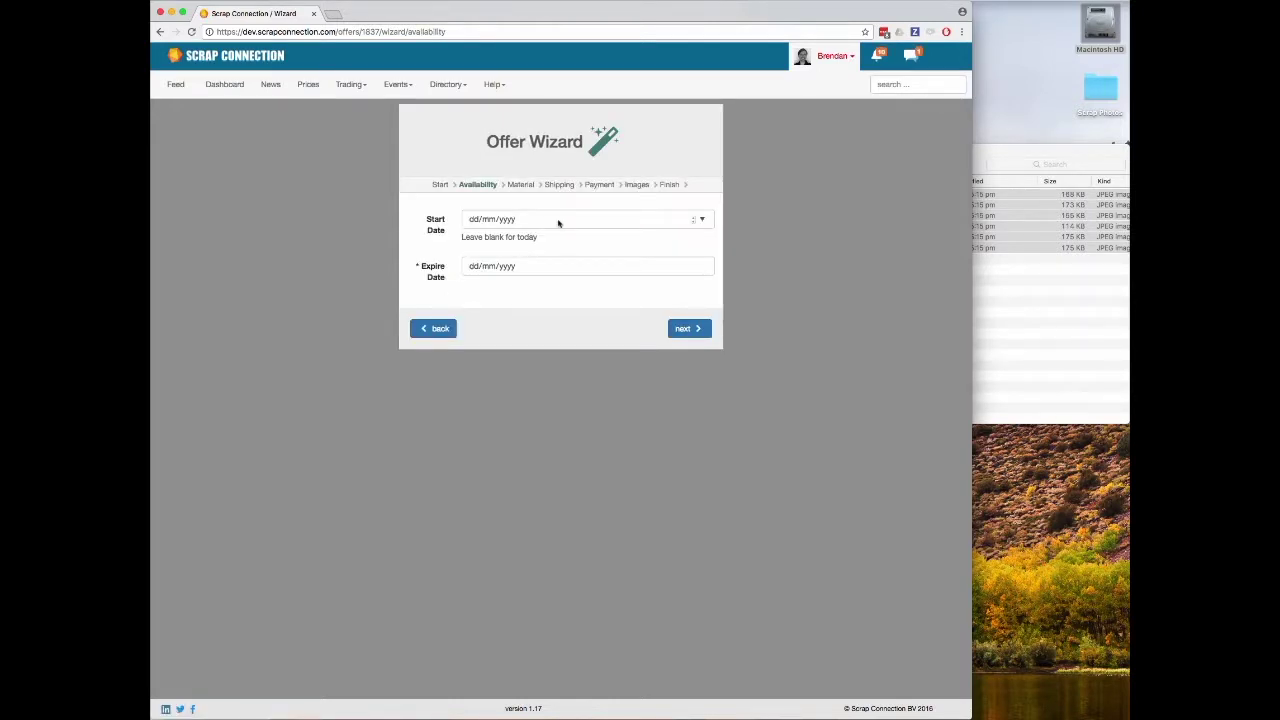
Leave the start date blank, set the offer's expire date to 31/12/2017 and continue to the material details
click(558, 223)
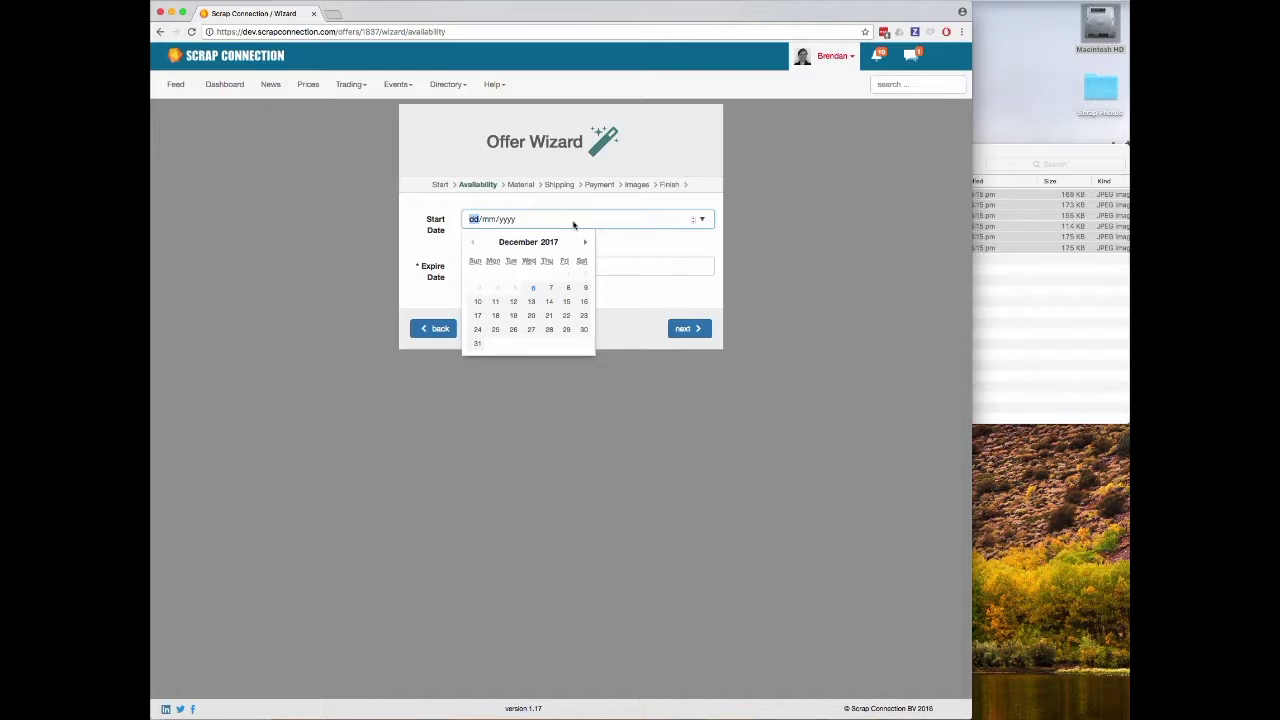
click(608, 241)
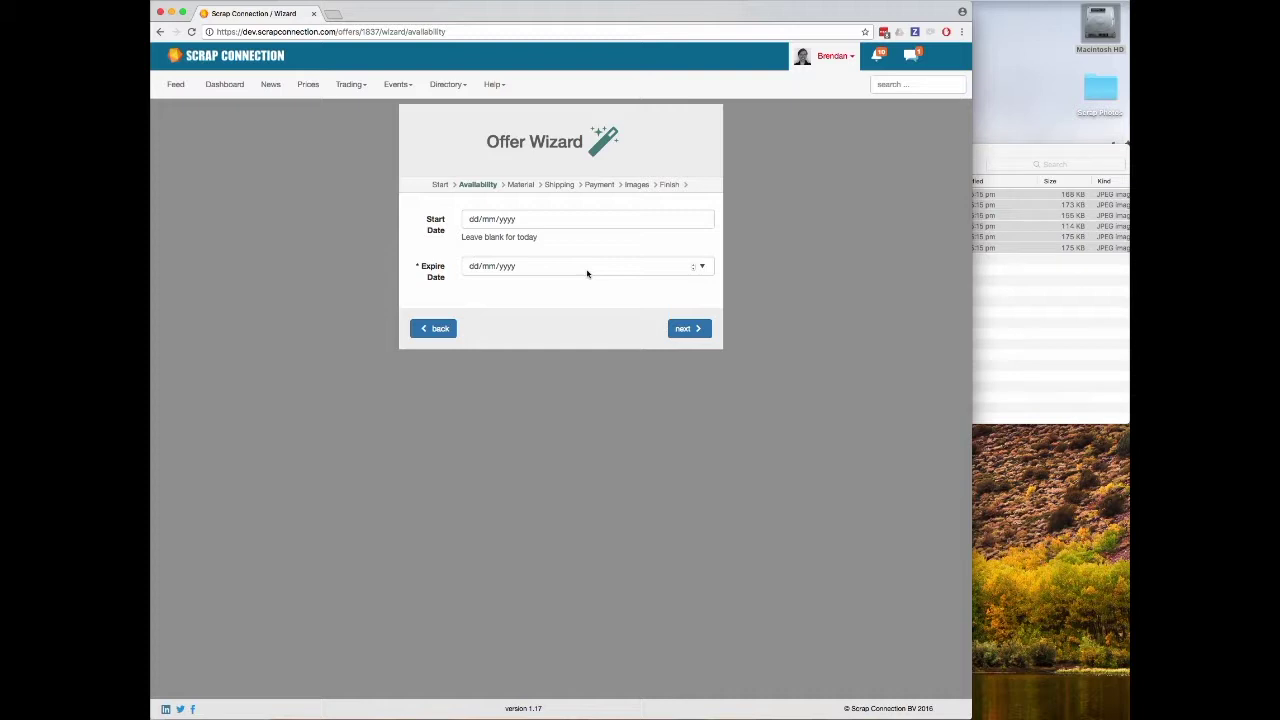
click(587, 268)
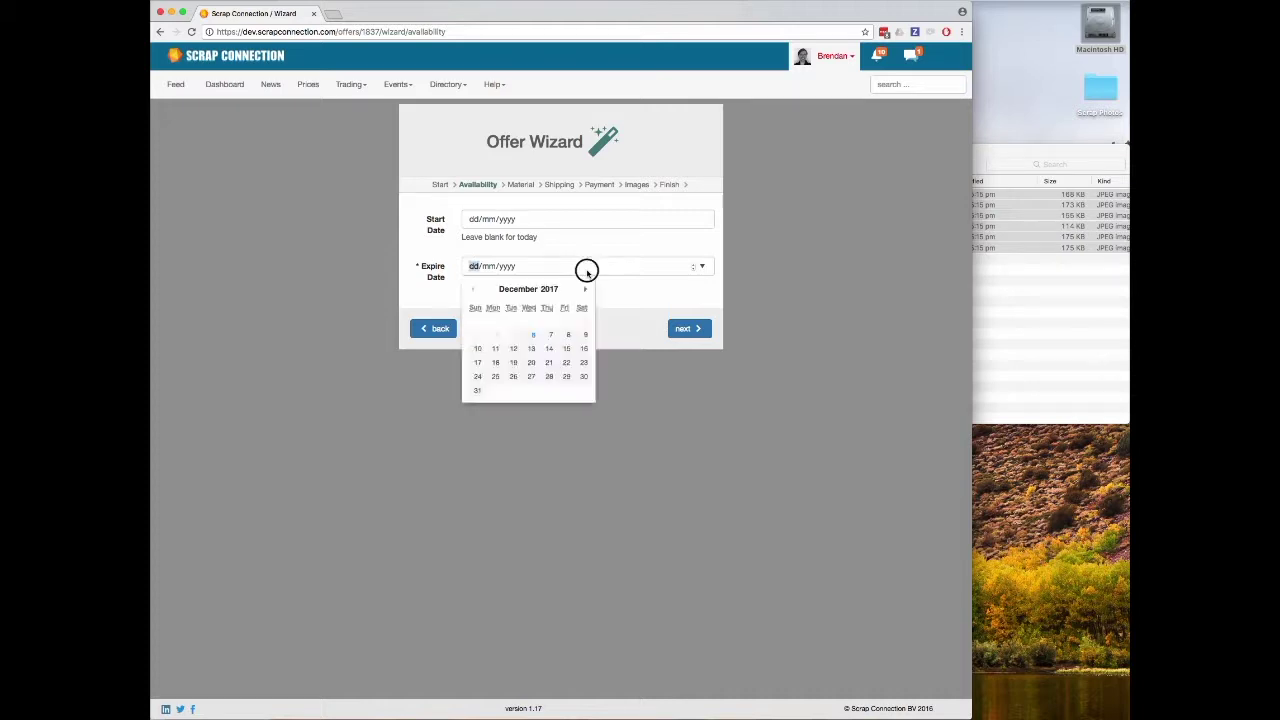
click(477, 393)
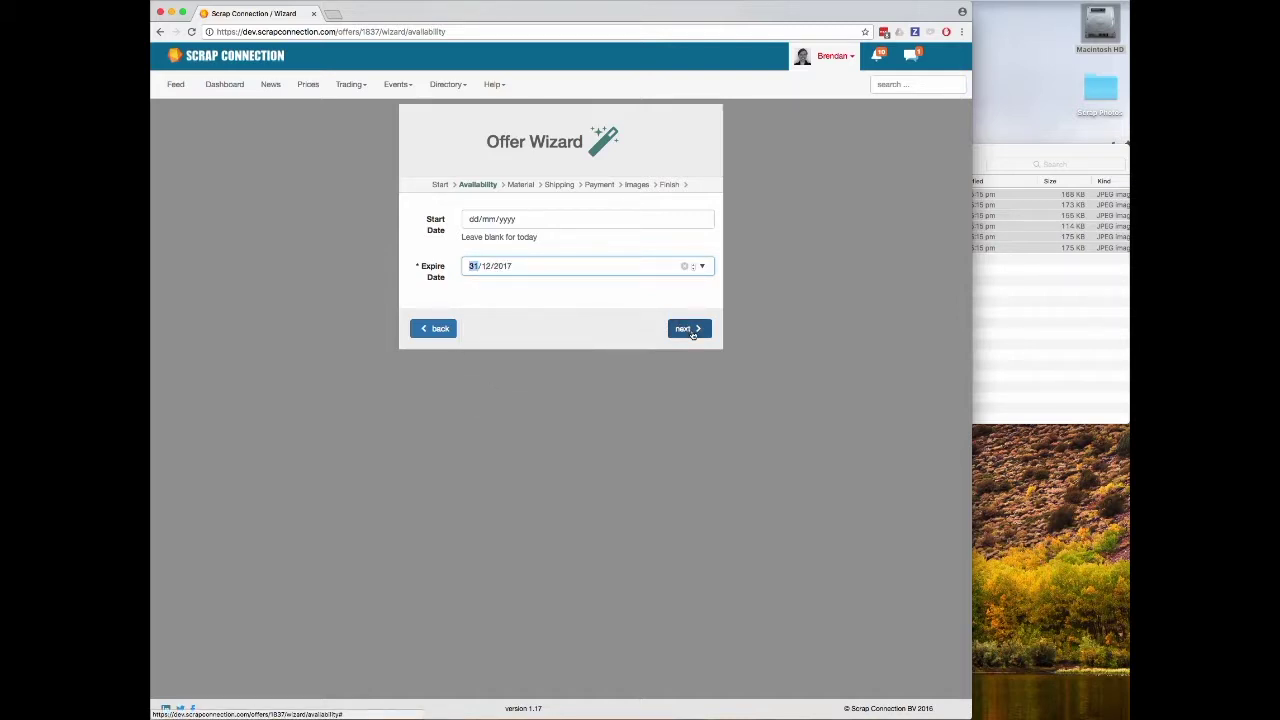
click(690, 330)
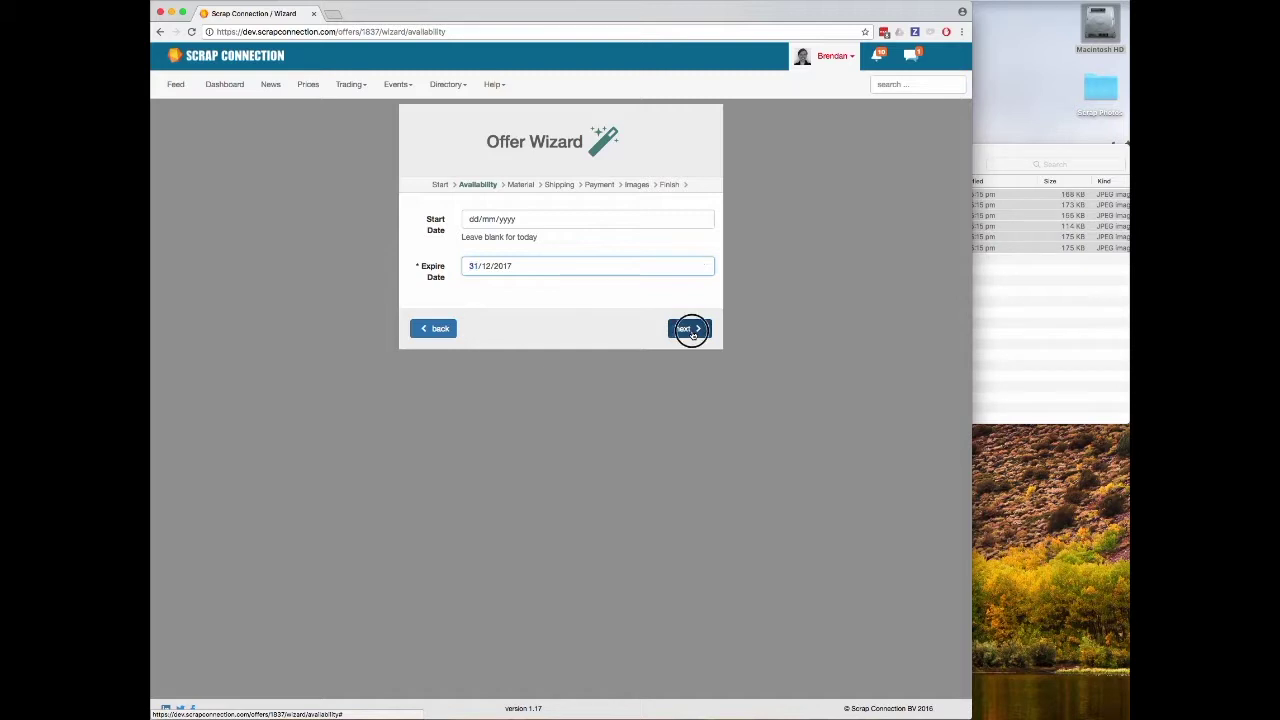
Specify the offered material as type Metal, category Ferrous, material HMS 1&2
click(548, 220)
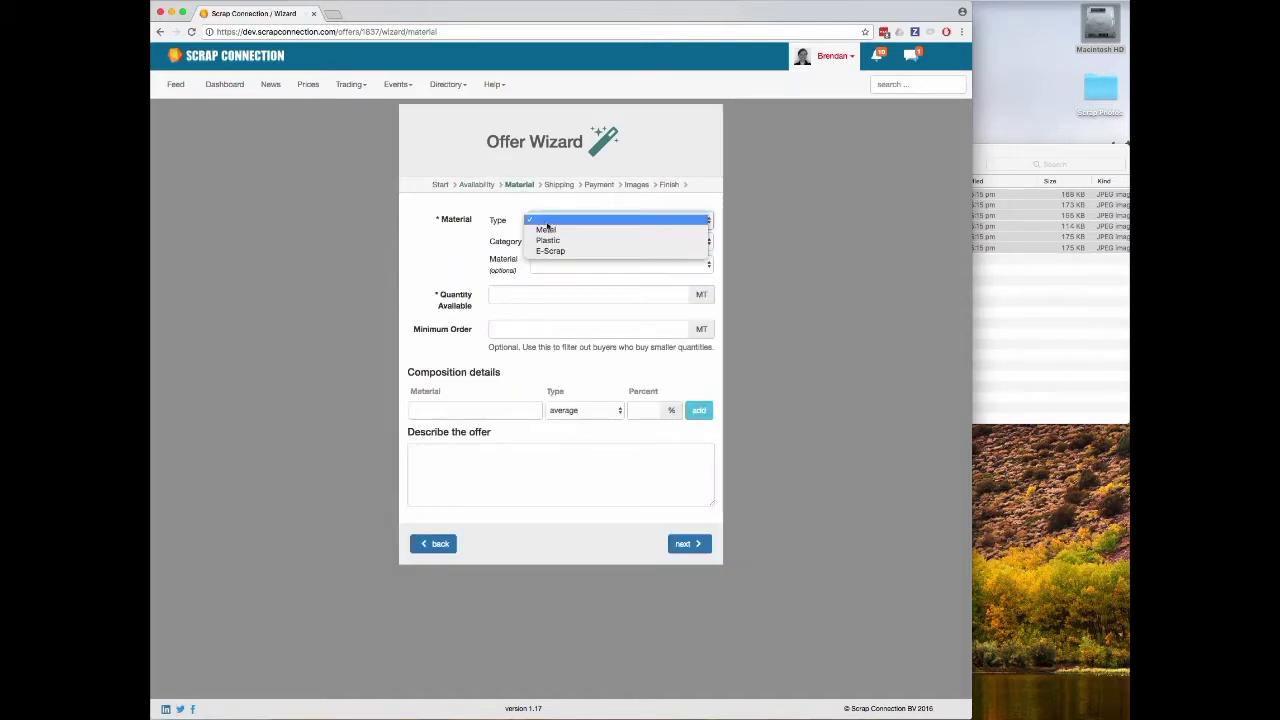
click(546, 229)
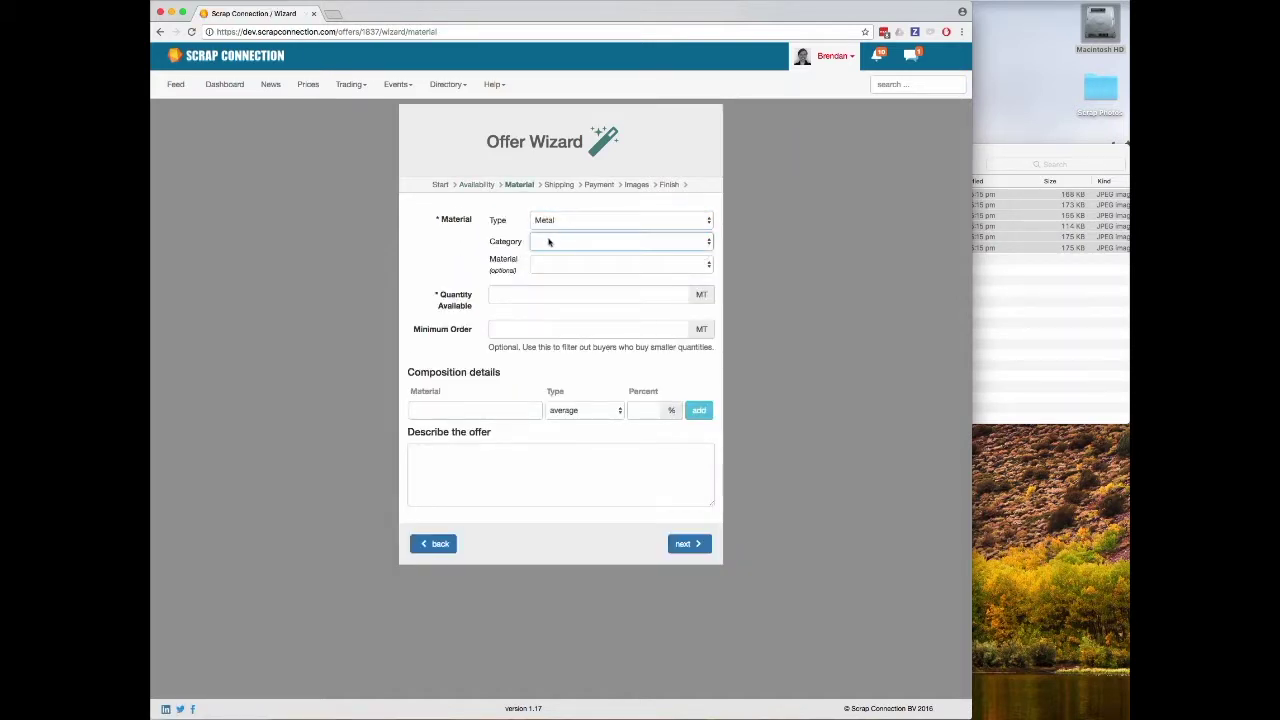
click(549, 243)
click(552, 293)
click(597, 266)
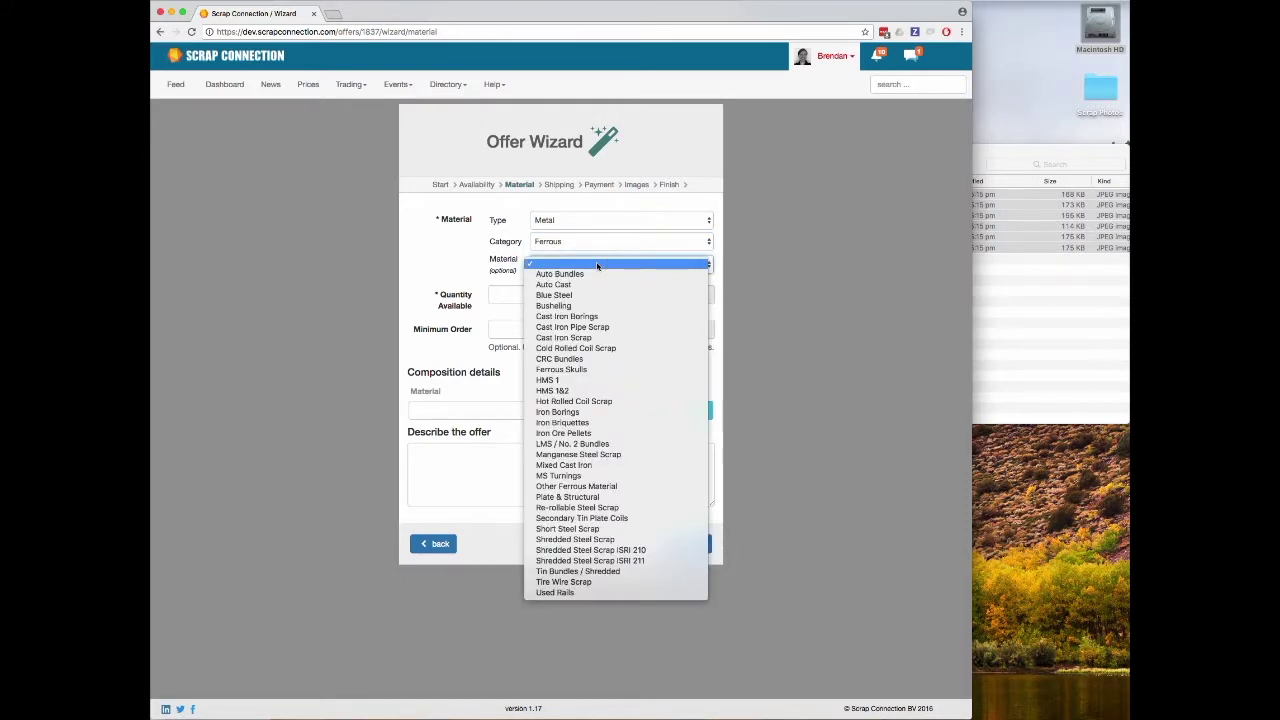
click(601, 391)
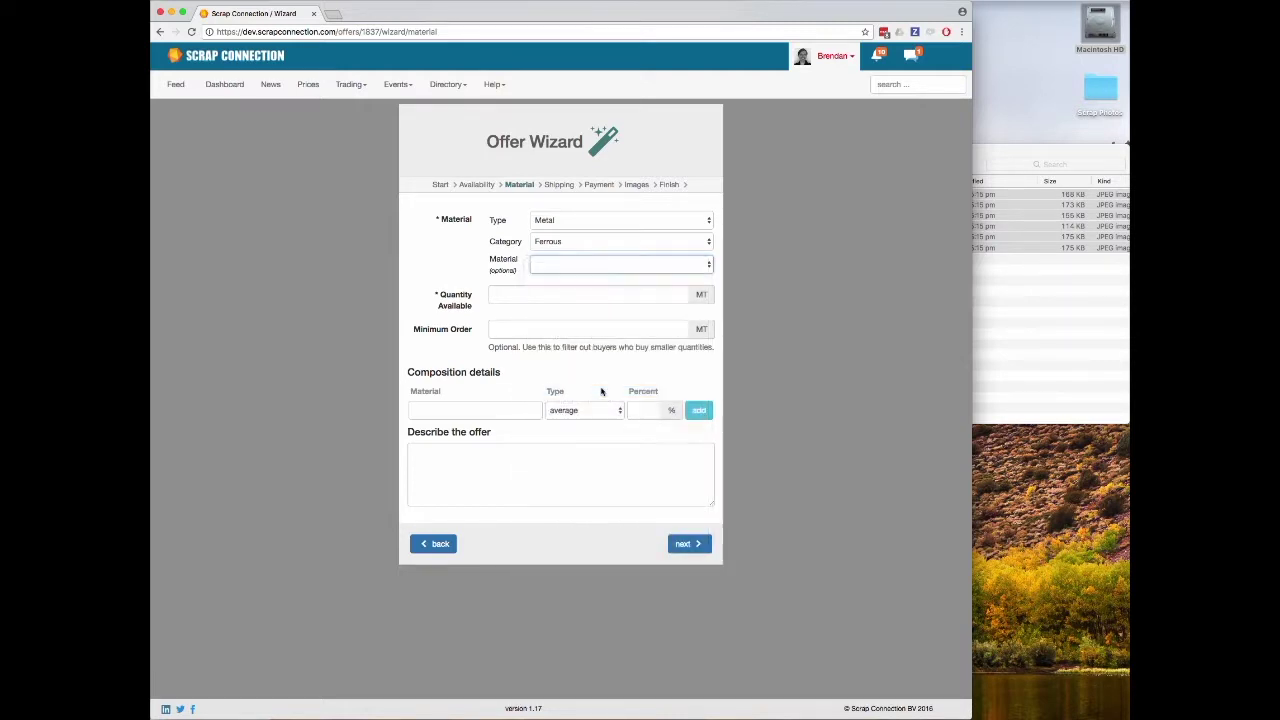
Set the available quantity and minimum order to 300 MT and describe the offer as "Contact me for further photos, assay, inspection, etc."
click(547, 296)
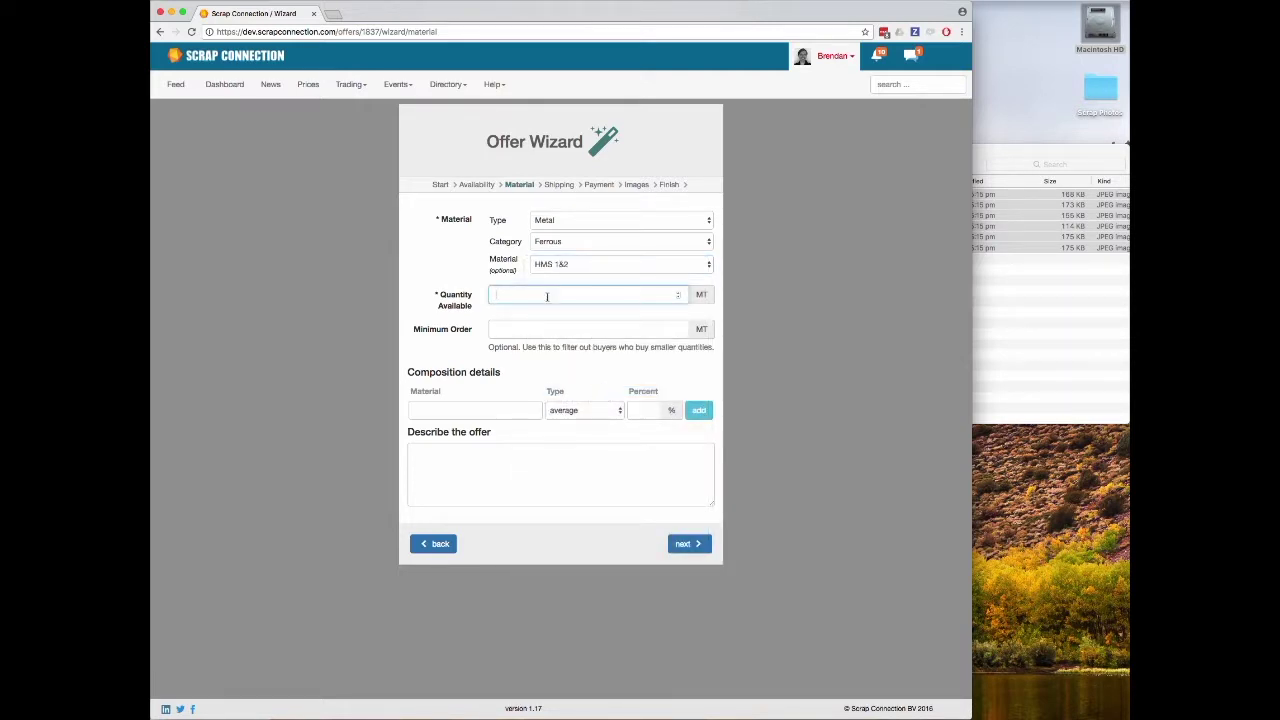
key(Tab)
text(300)
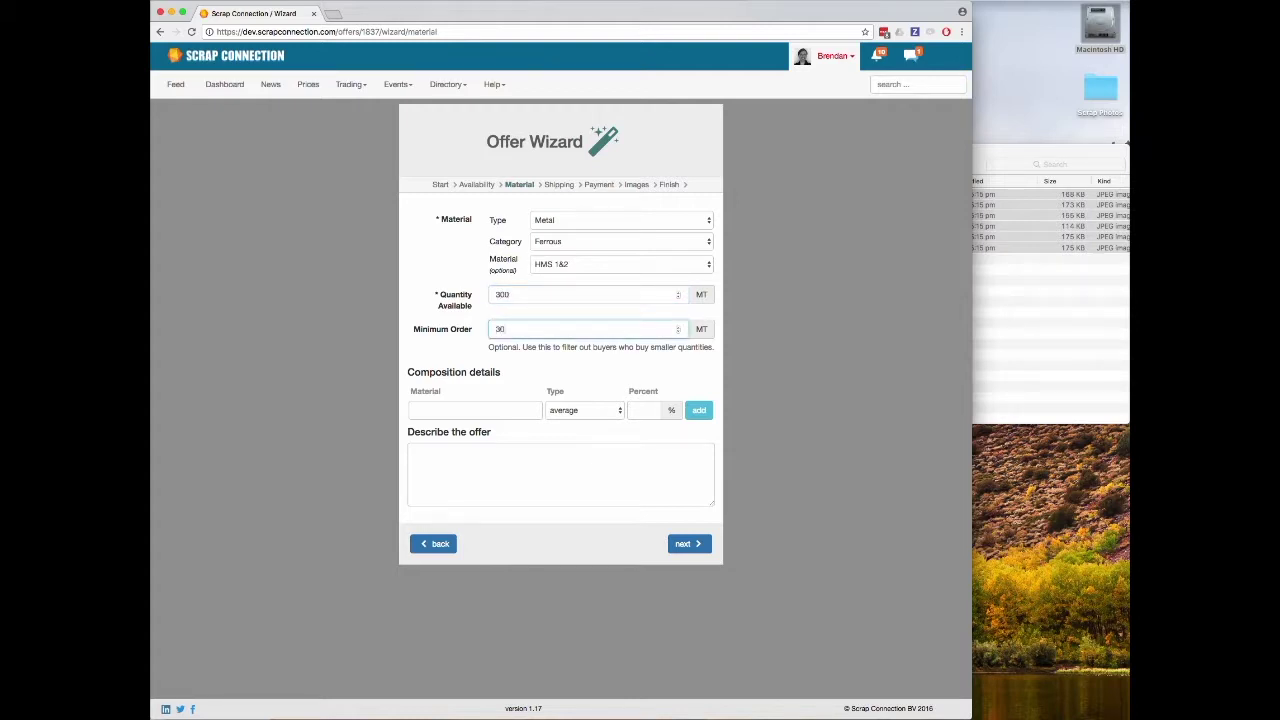
click(493, 464)
text(Contact me for further photos, assay, inspection, etc.)
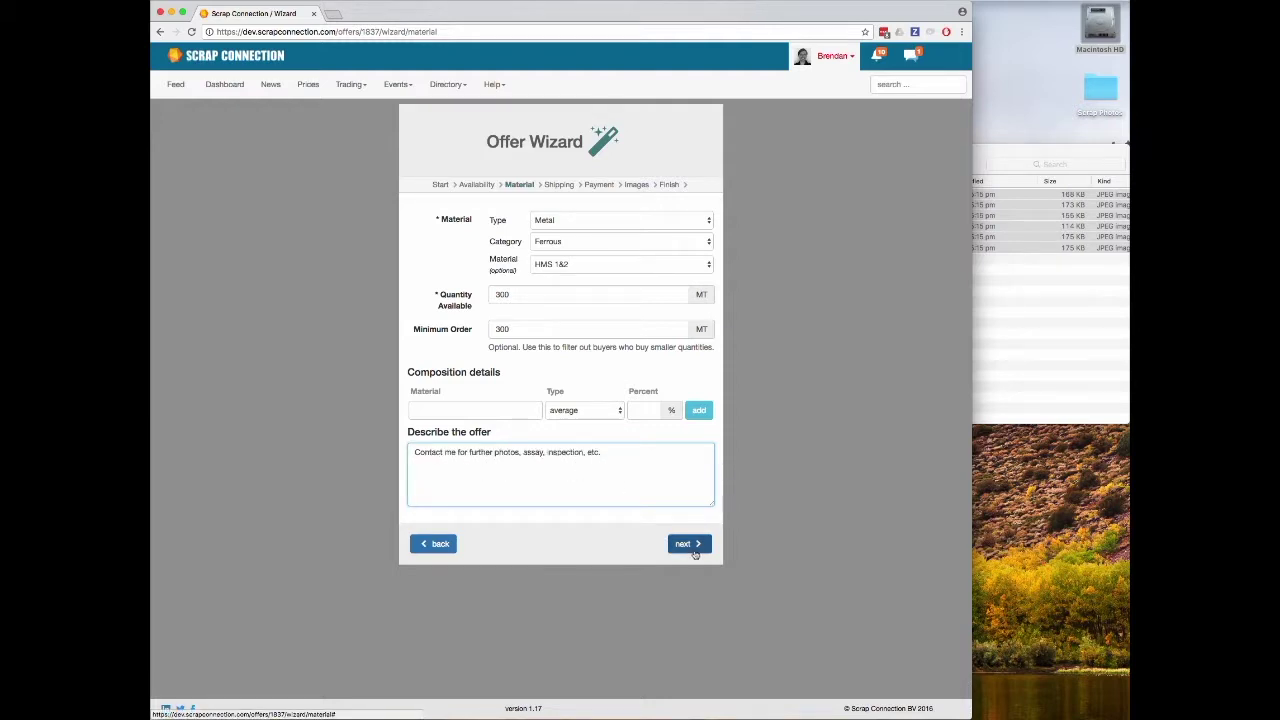
click(690, 544)
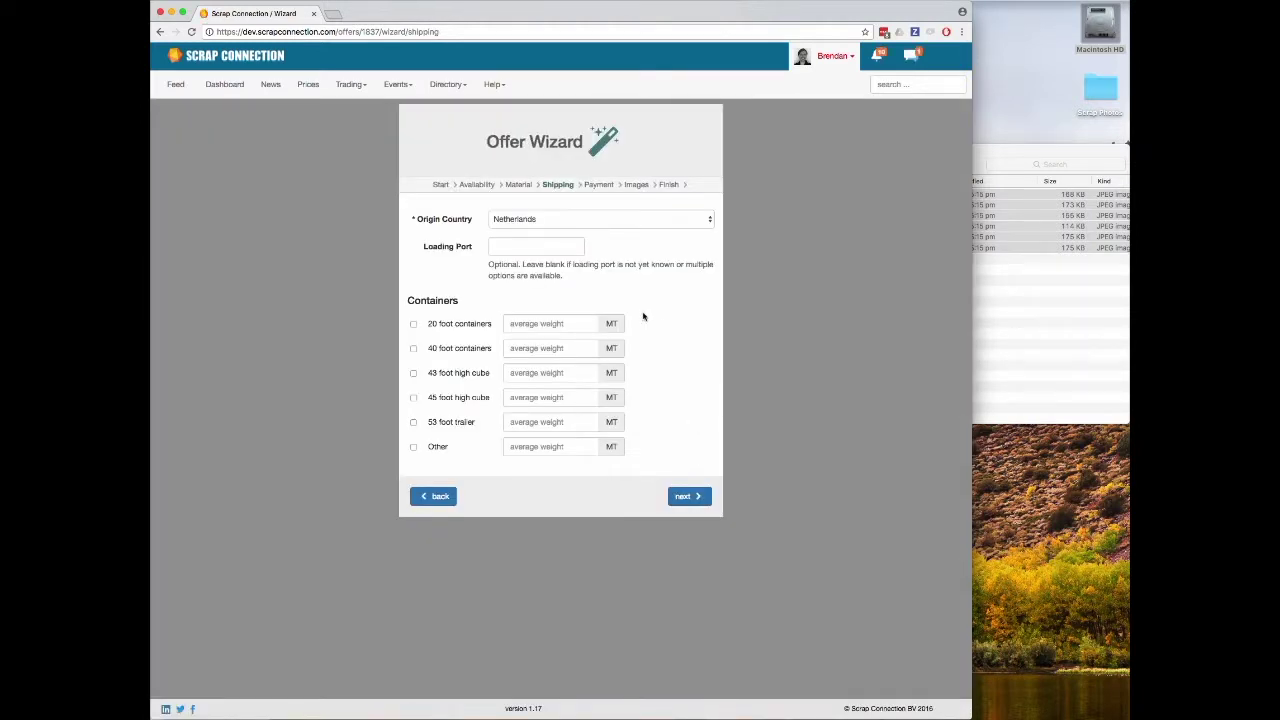
Set the loading port to Rotterdam and enable 20 foot containers with an average weight of 26 MT, then continue to payment
click(527, 248)
text(Rotterdam)
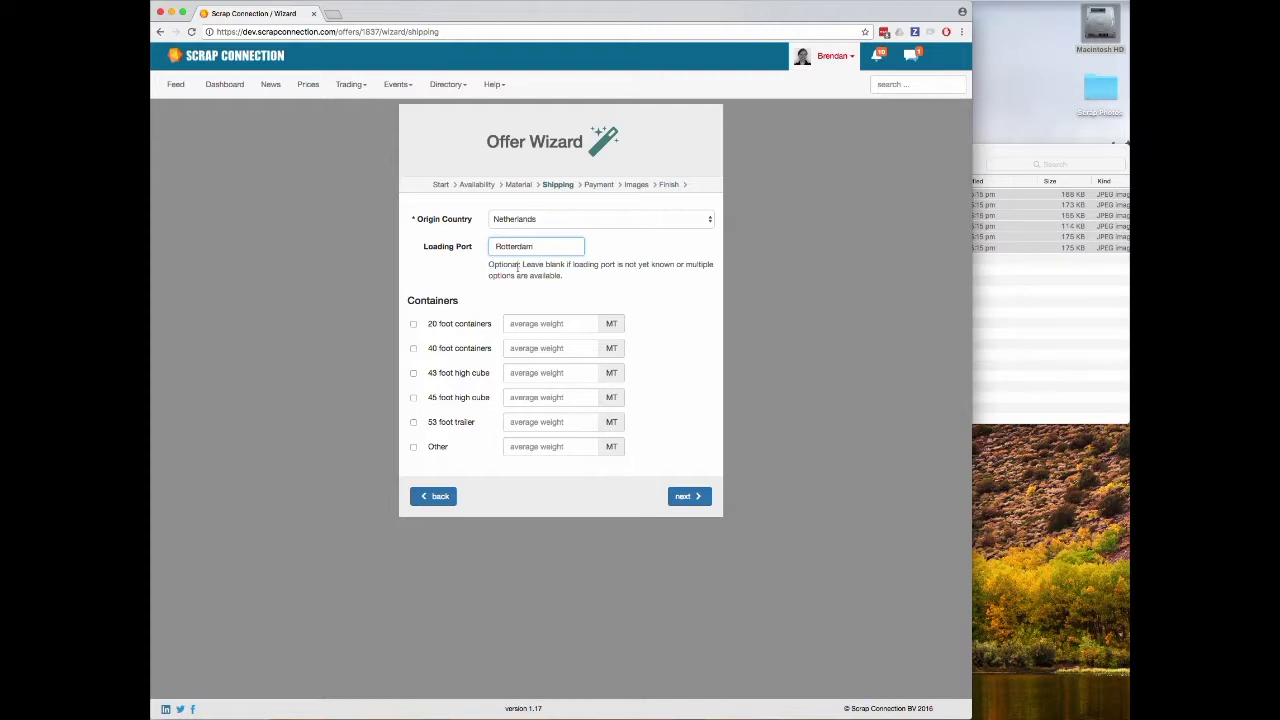
click(414, 325)
click(521, 323)
text(26)
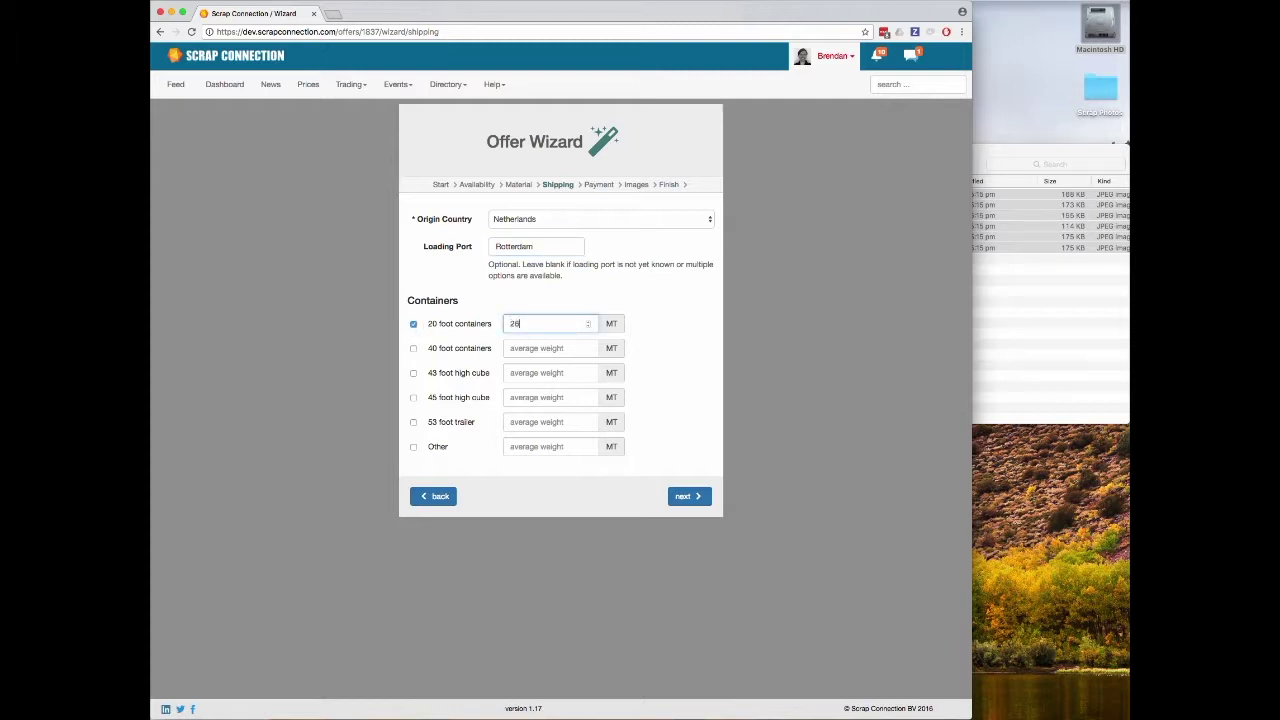
click(700, 496)
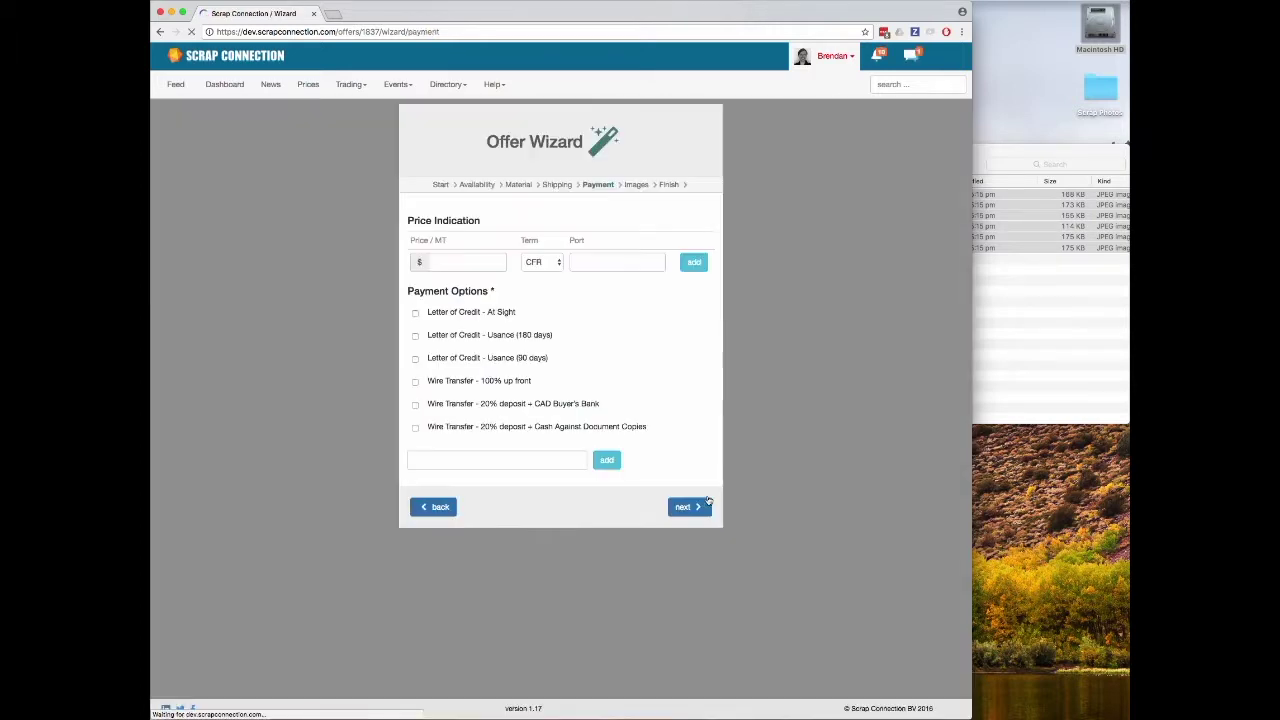
click(445, 262)
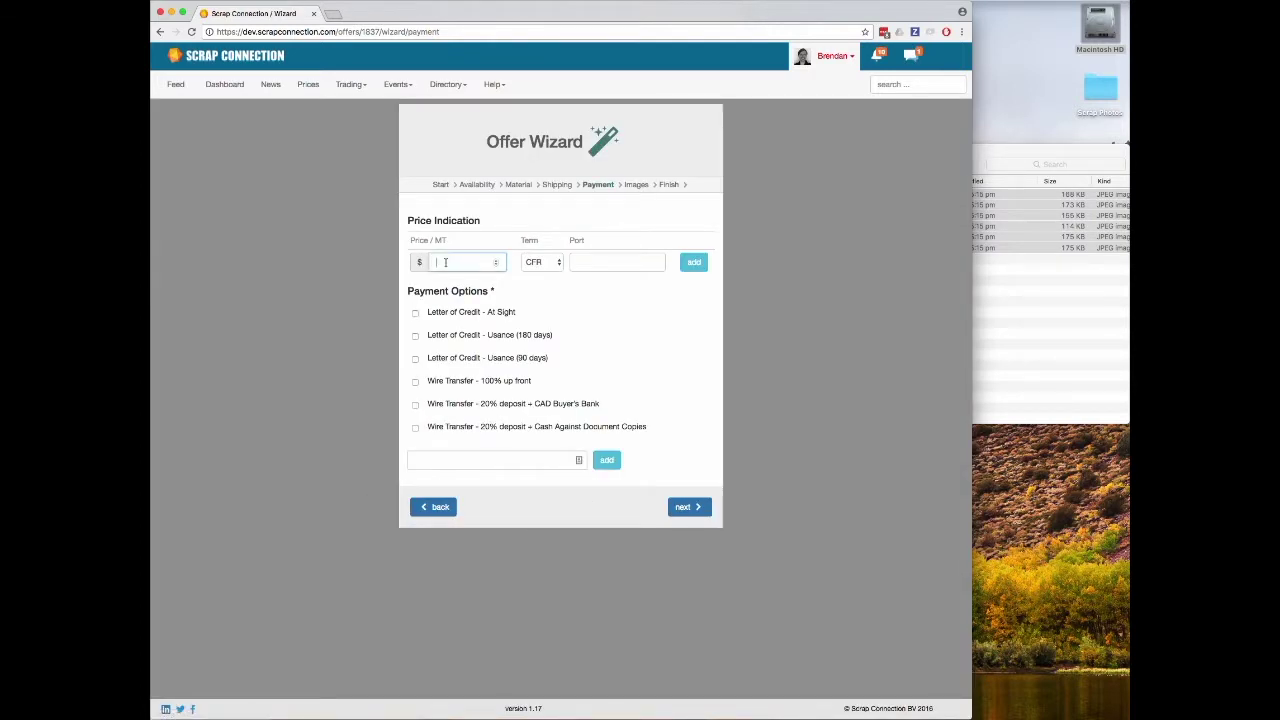
click(556, 263)
click(551, 262)
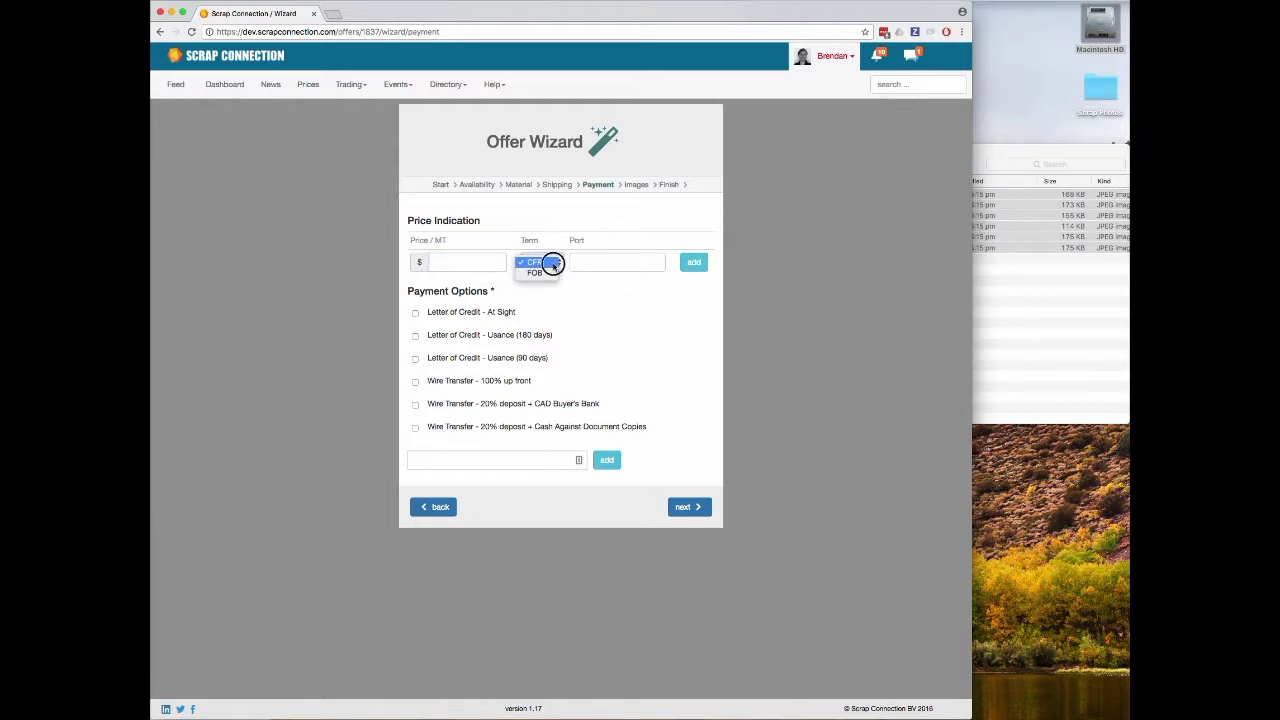
click(576, 262)
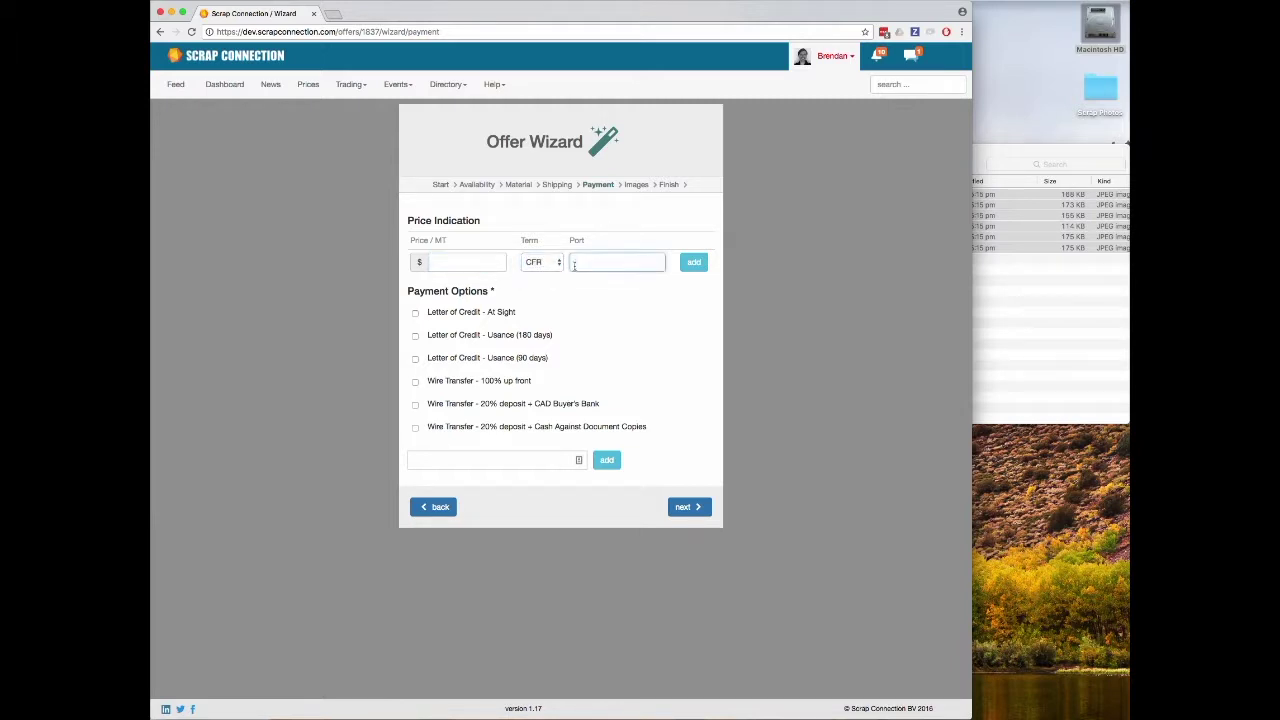
Accept Letter of Credit - At Sight and Letter of Credit - Usance (180 days) as payment options and continue to the images
click(416, 314)
click(415, 336)
click(426, 459)
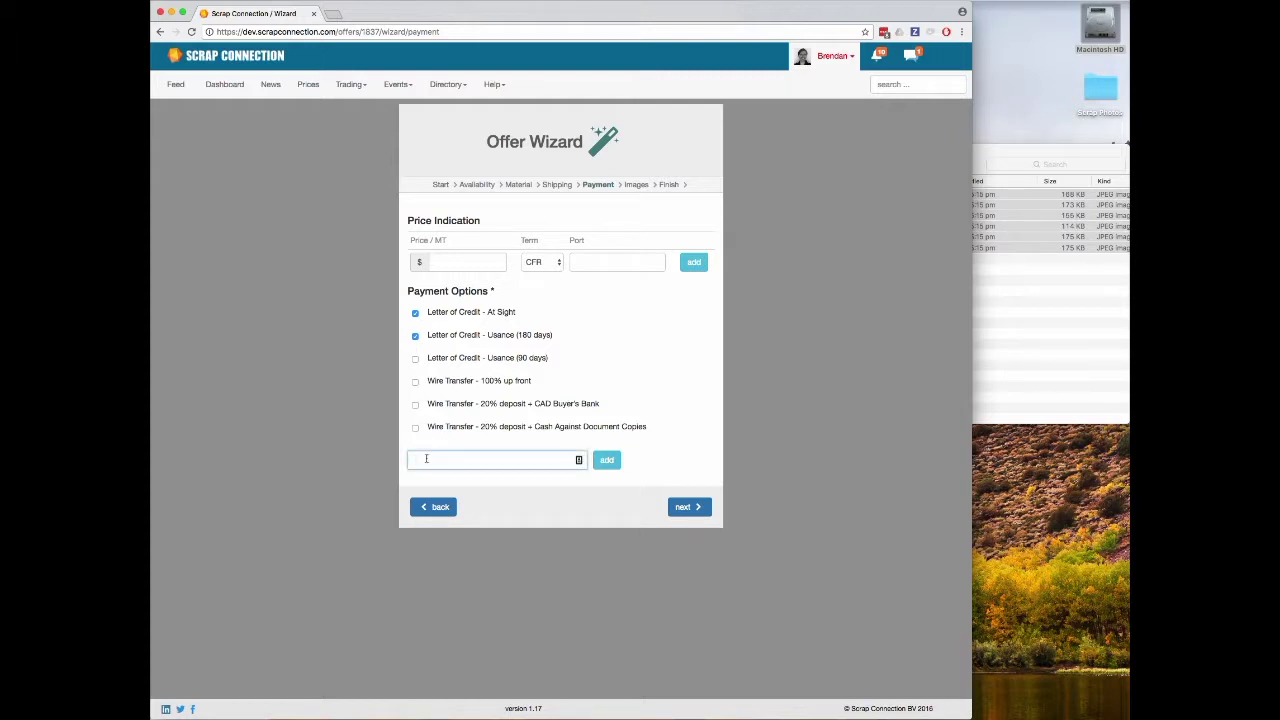
click(689, 507)
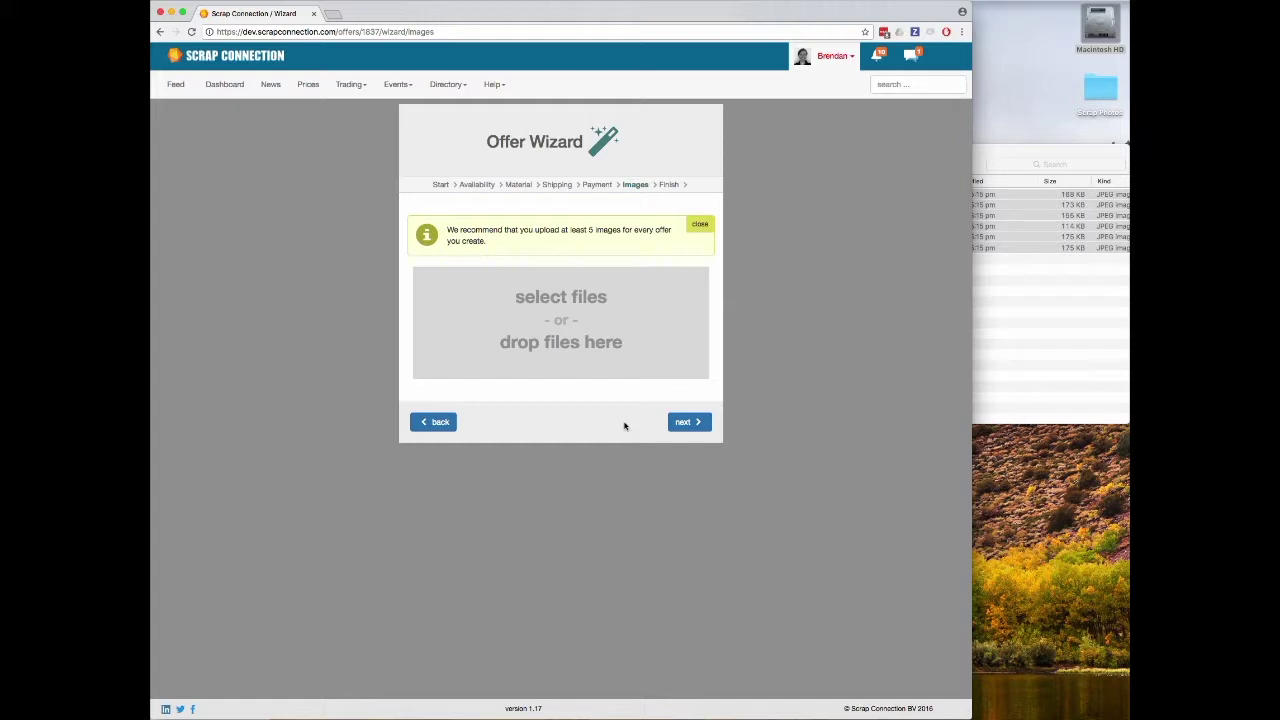
Upload the six selected JPEG photos from the Scrap Photos folder to the offer and continue to the final wizard stage
click(1005, 268)
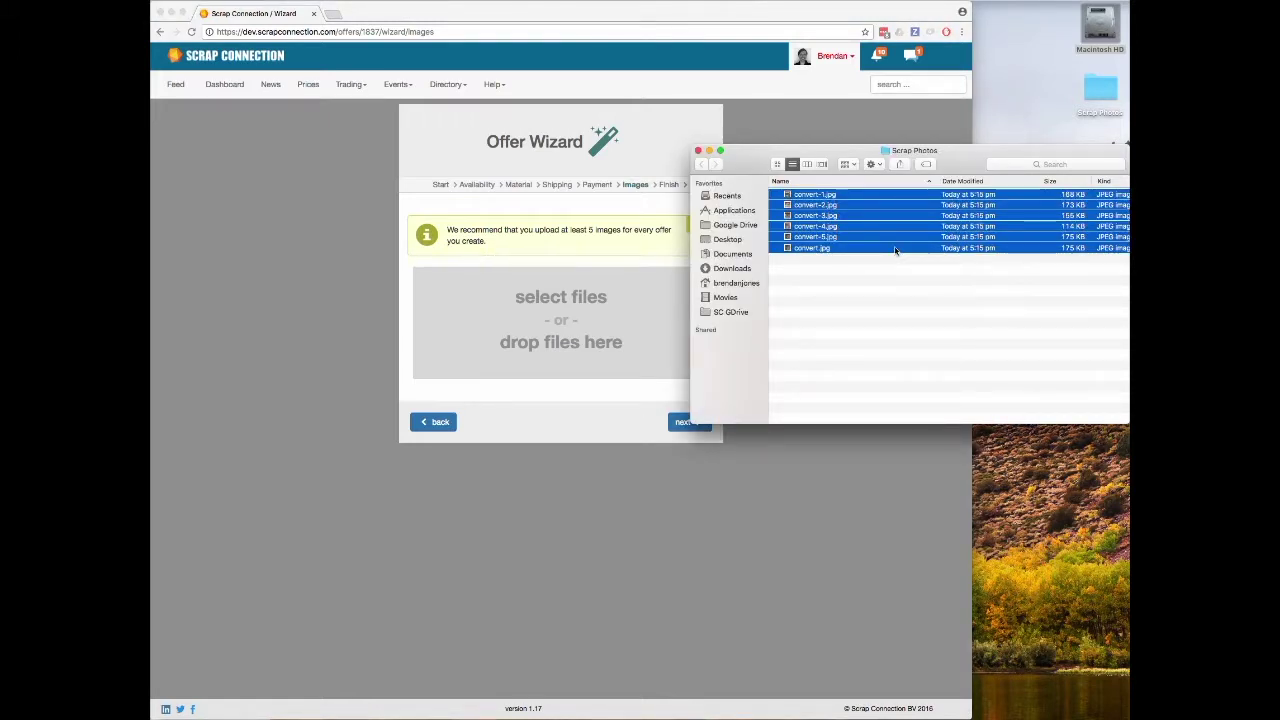
drag(895, 250, 590, 328)
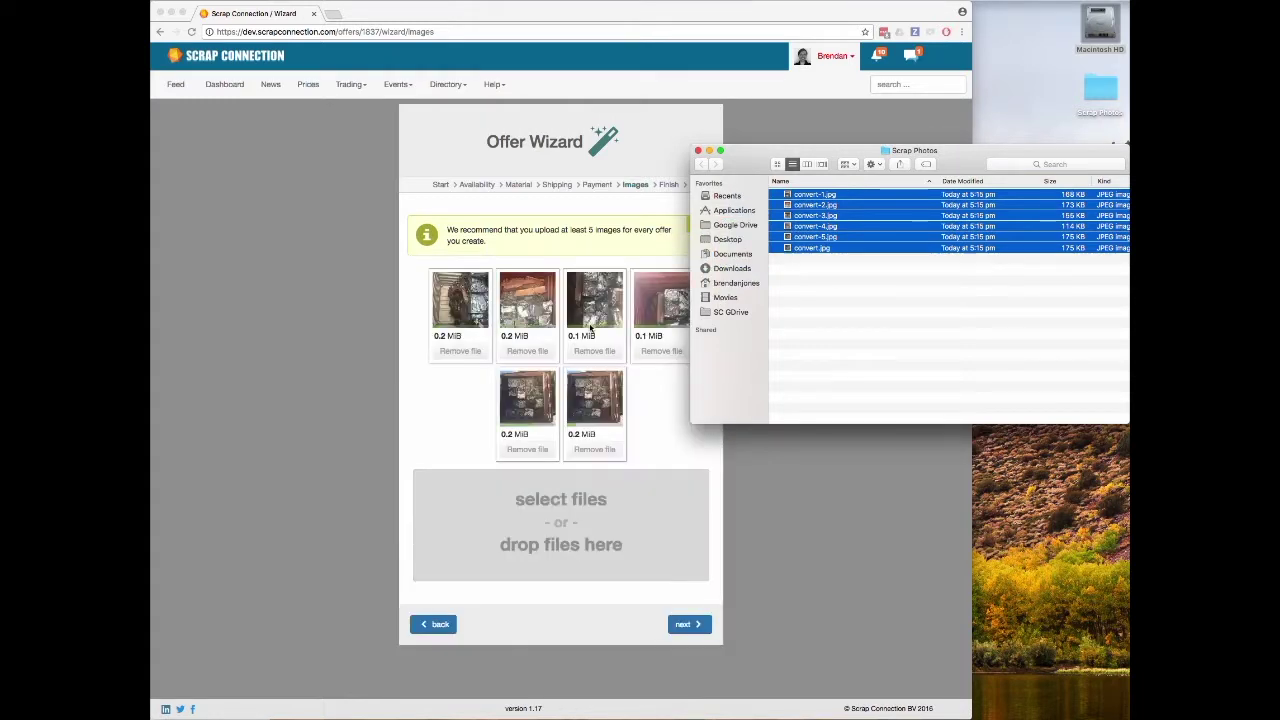
click(672, 424)
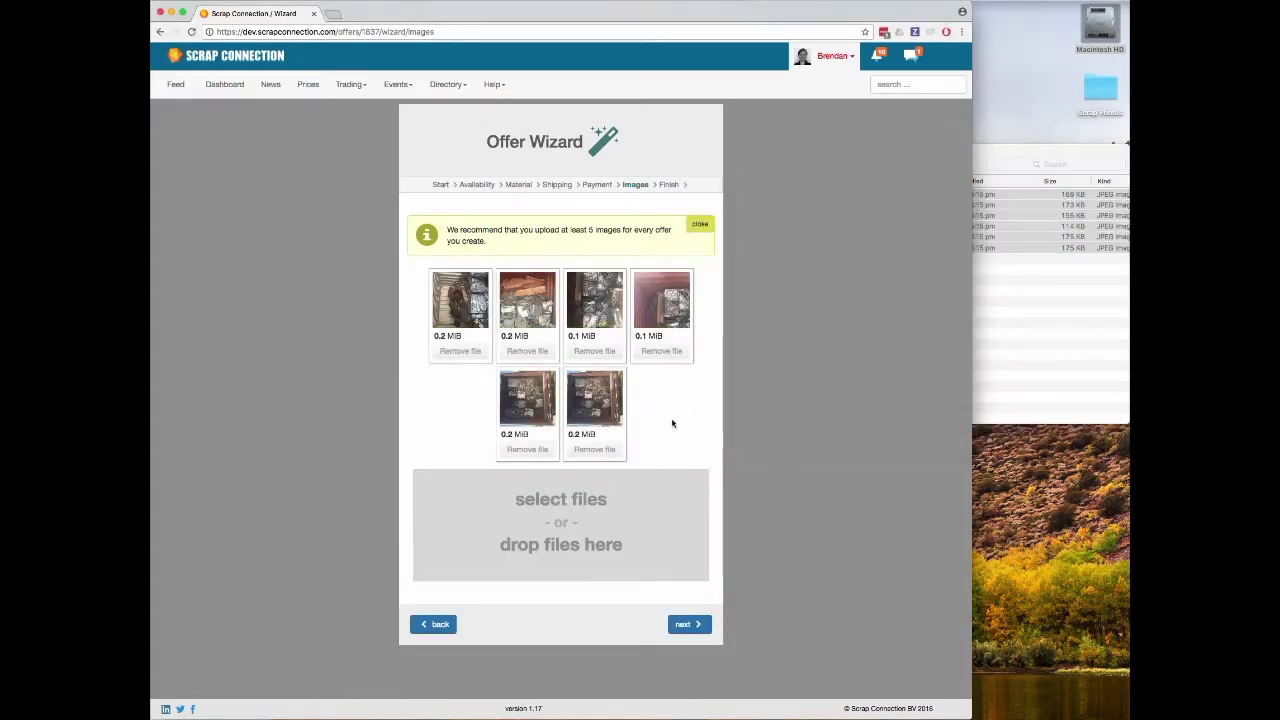
click(704, 626)
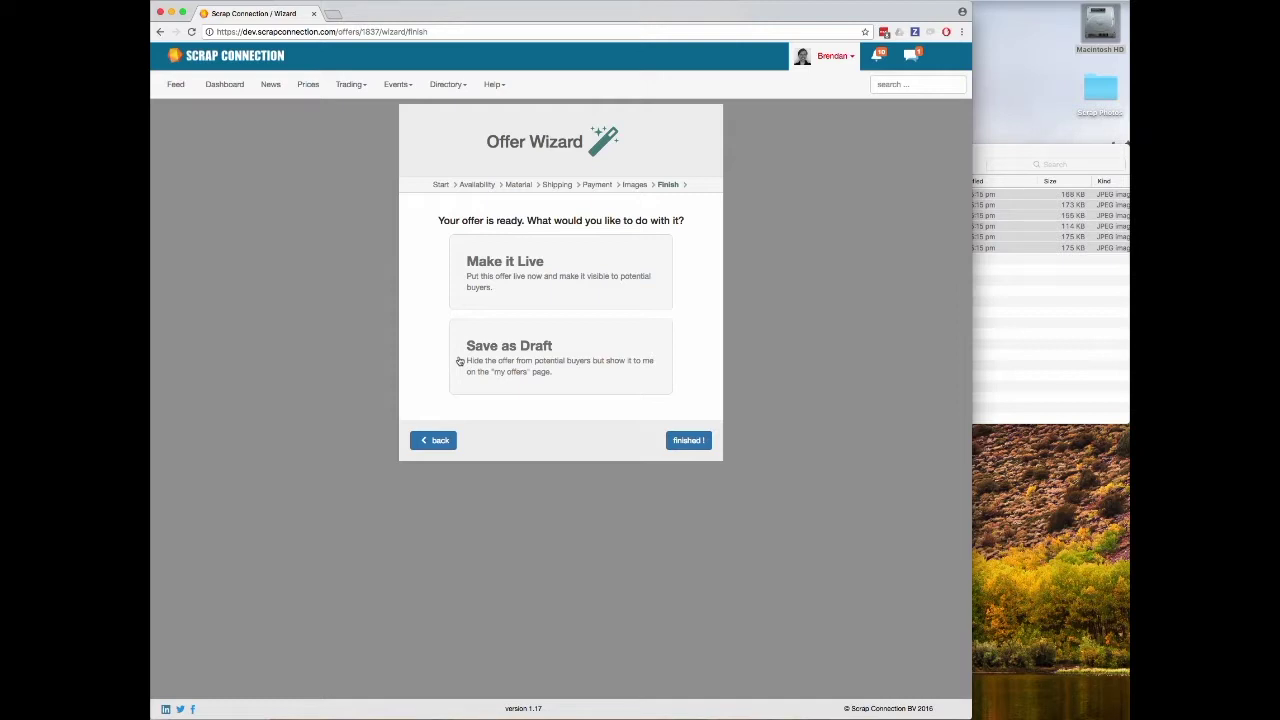
Finish the wizard with the offer made live, and promote the published offer to buyers by email
click(459, 361)
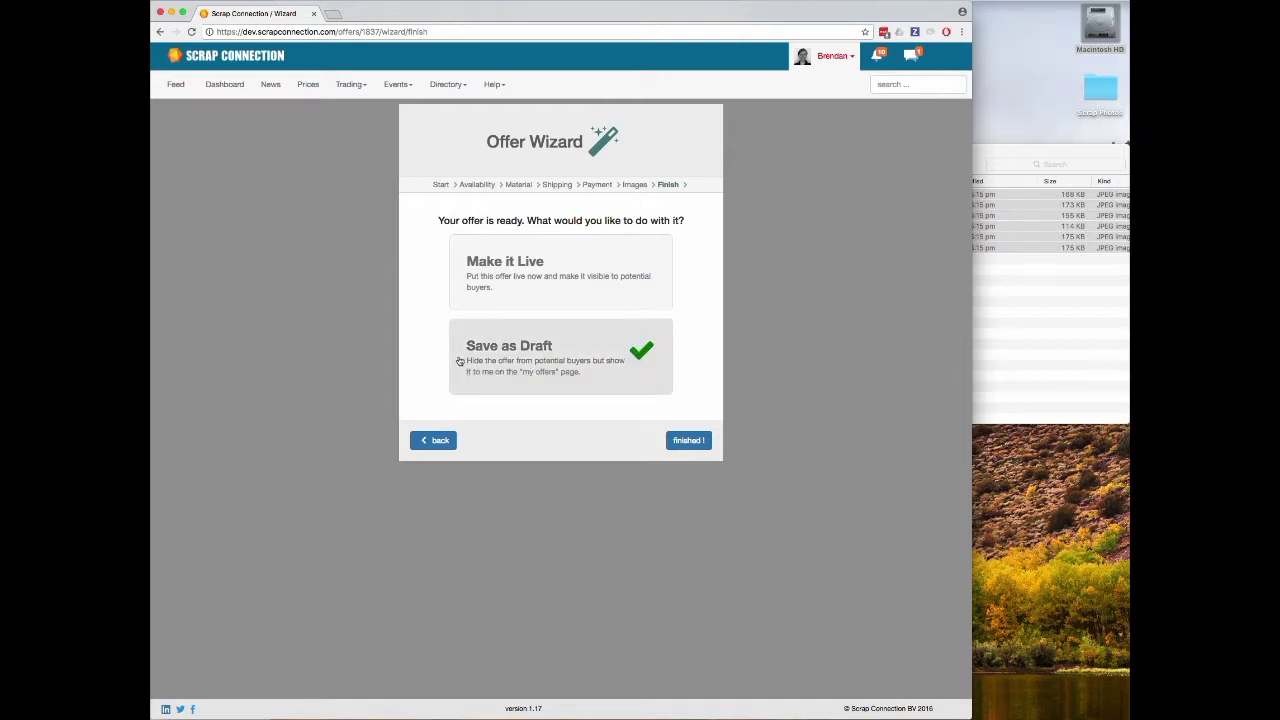
click(458, 280)
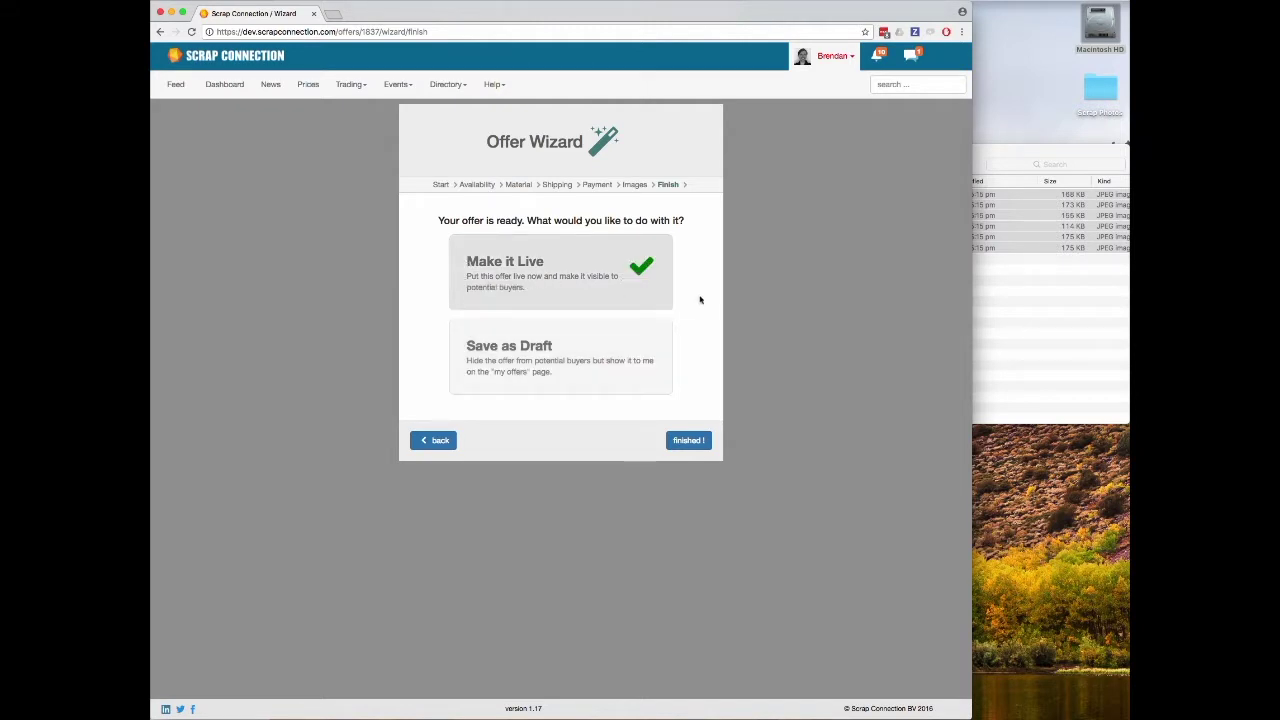
click(688, 441)
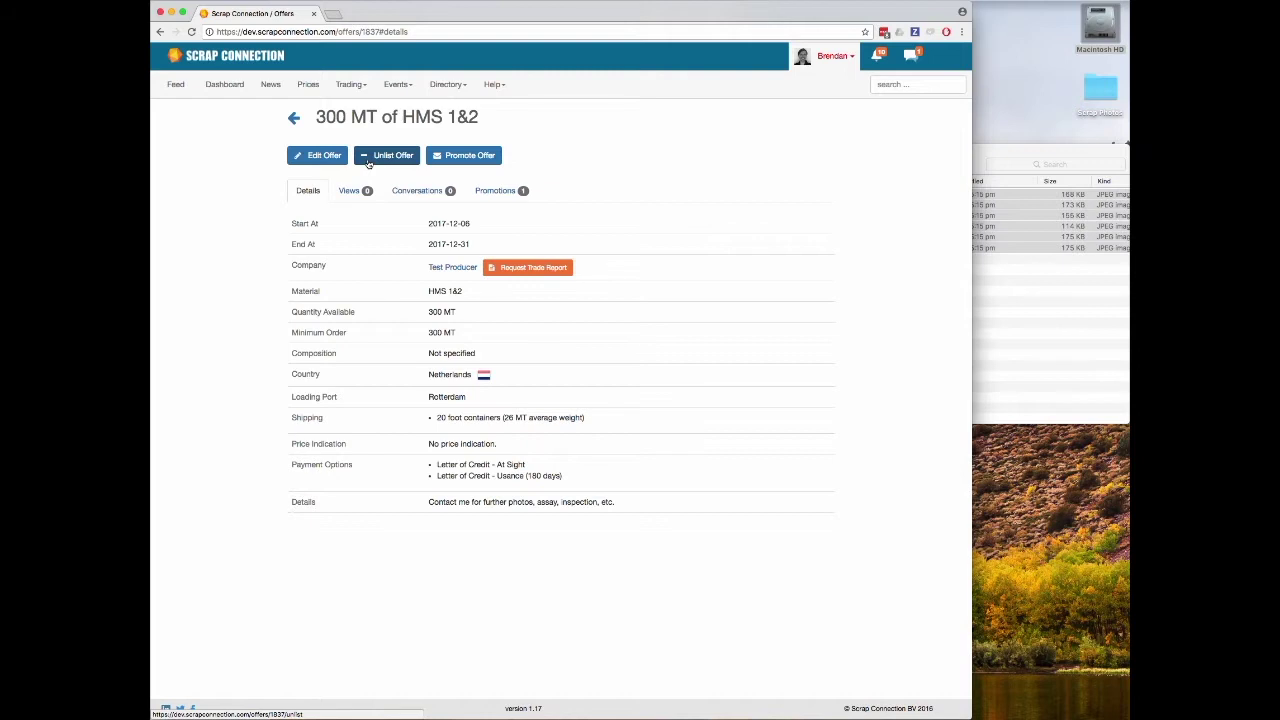
click(449, 160)
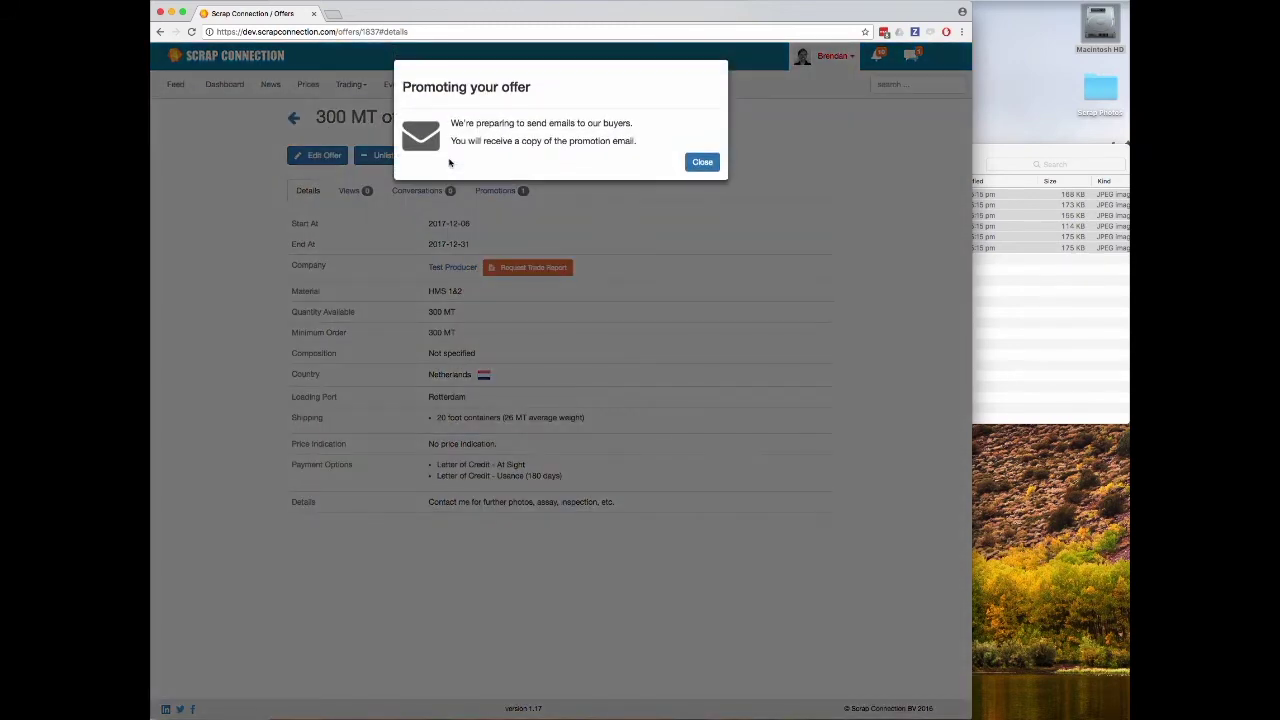
click(701, 162)
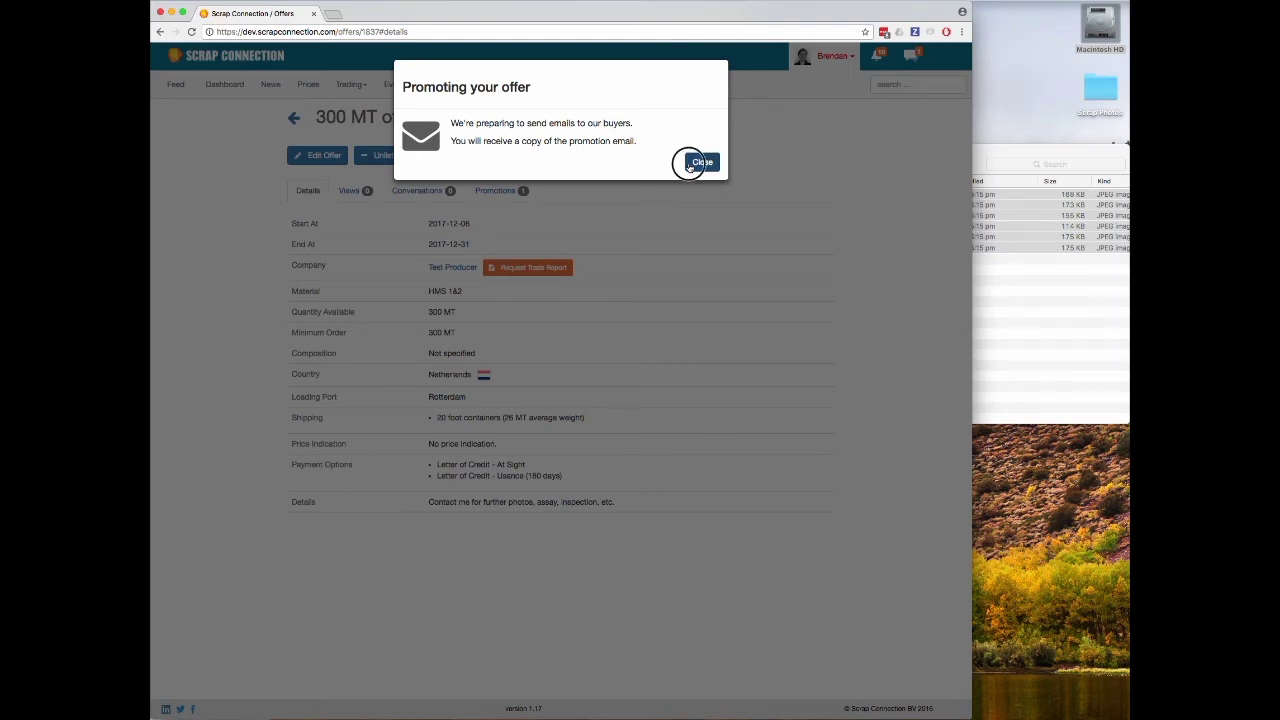